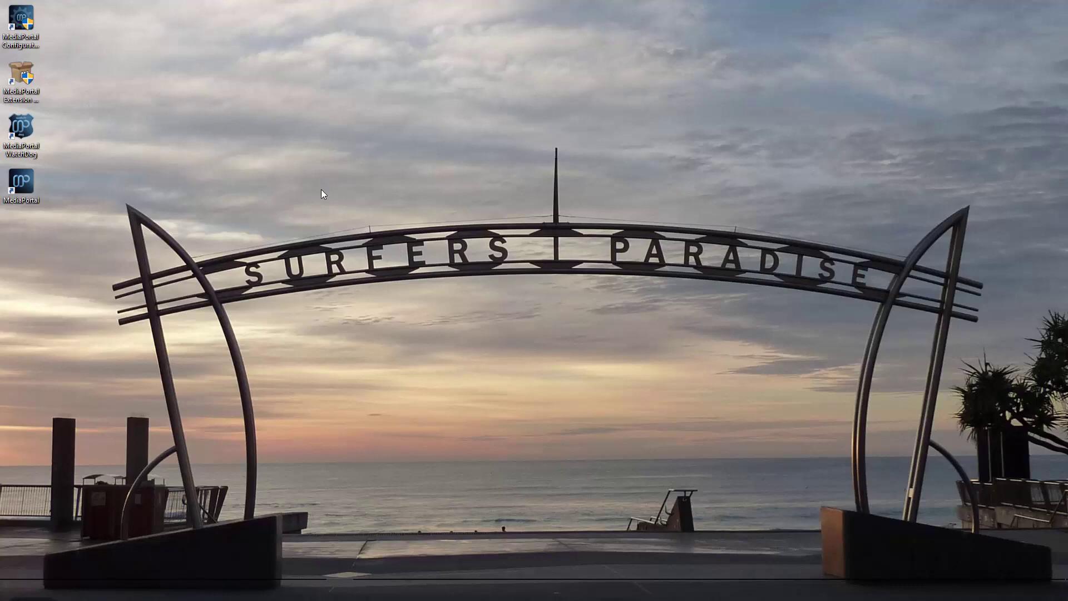
- In Extensions Manager's Known extensions, find OnlineVideos 2.1.0.0 and start its installation
double_click(14, 88)
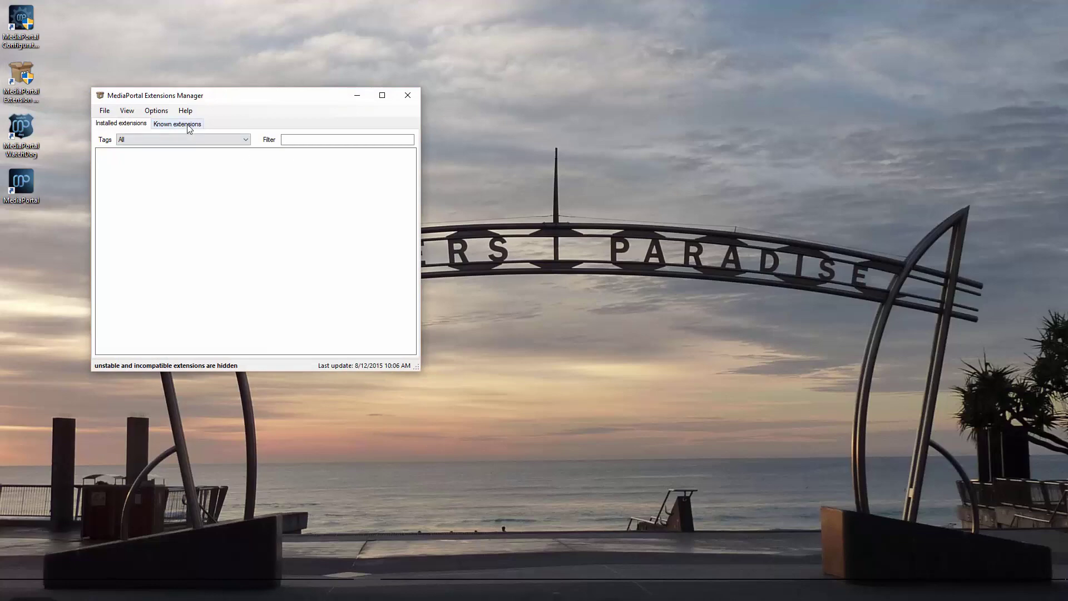
left_click(189, 124)
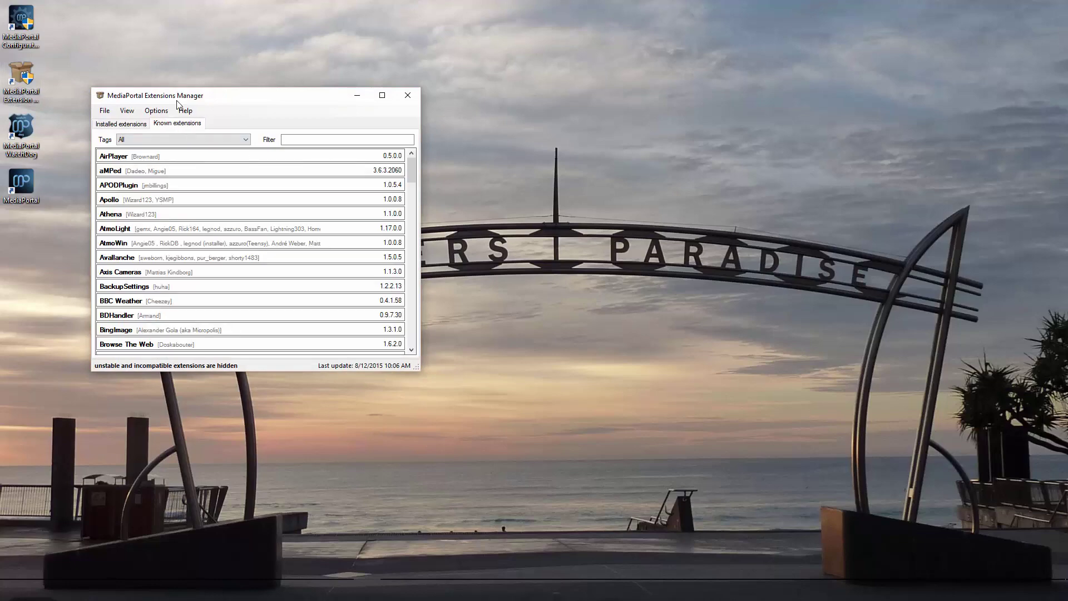
scroll(242, 217, "down", 7)
scroll(242, 219, "down", 8)
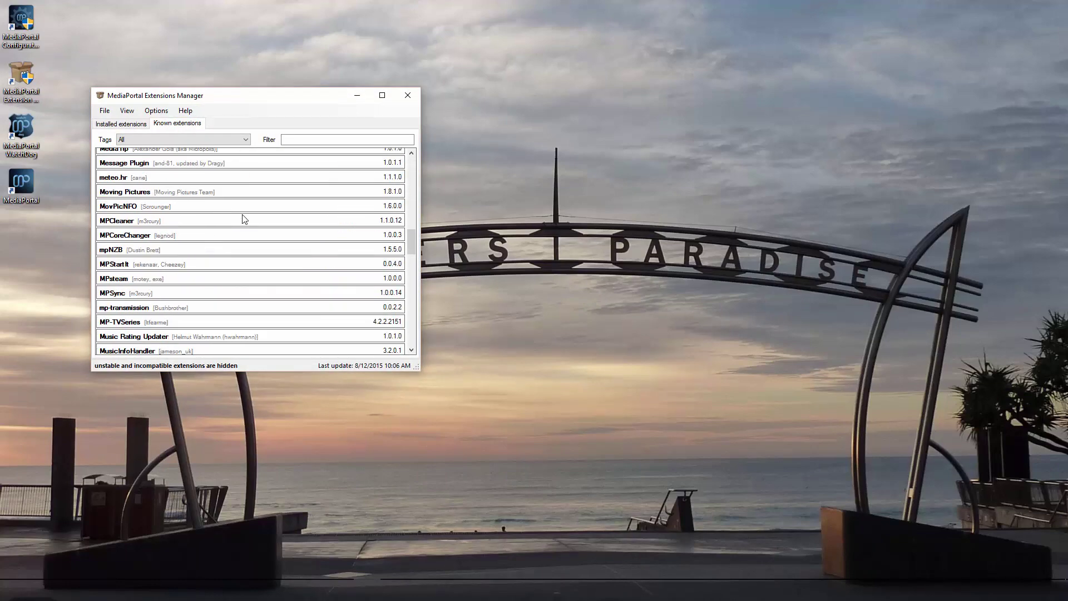
left_click(113, 243)
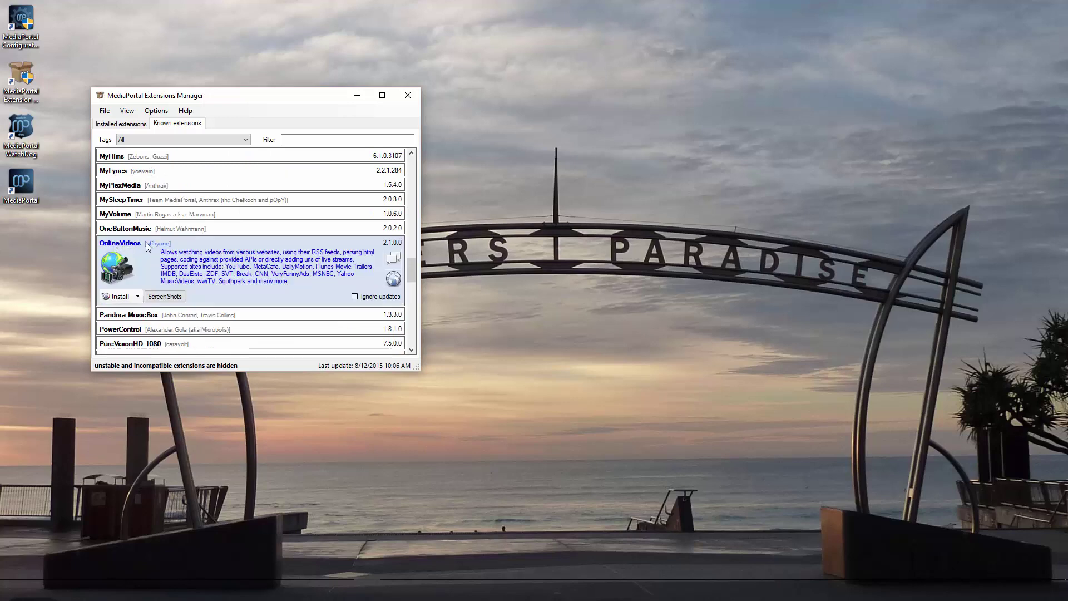
left_click(116, 297)
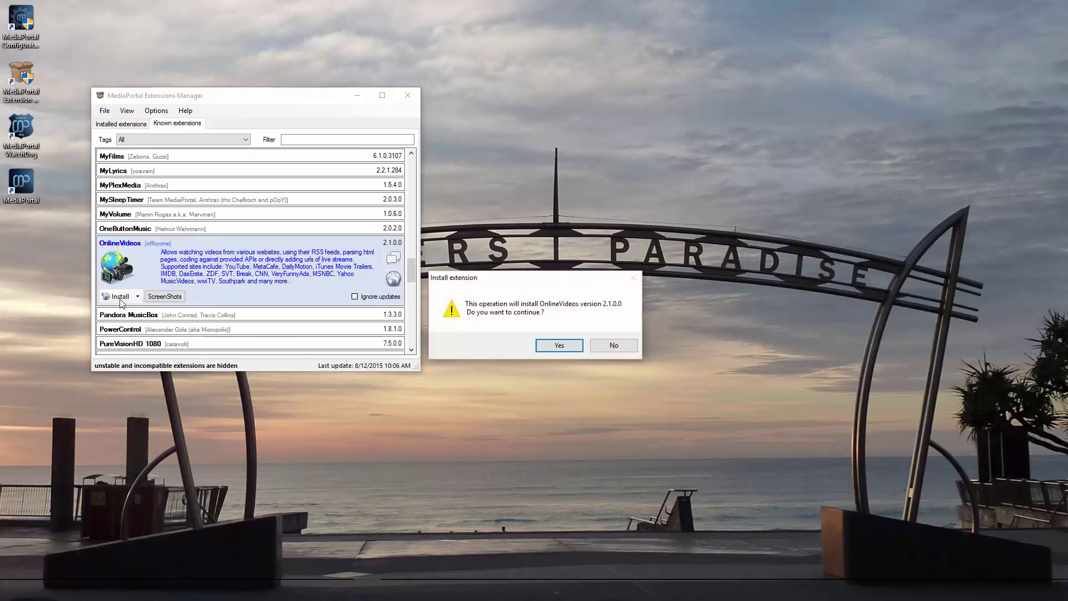
- Run the OnlineVideos 2.1.0.0 installer through with its default components
left_click(551, 344)
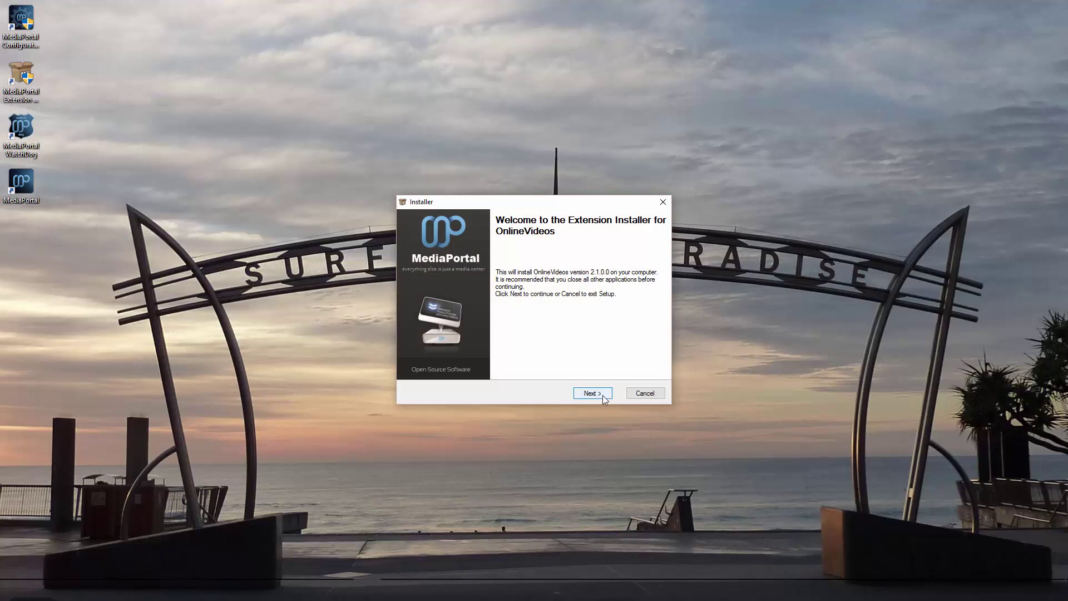
left_click(599, 392)
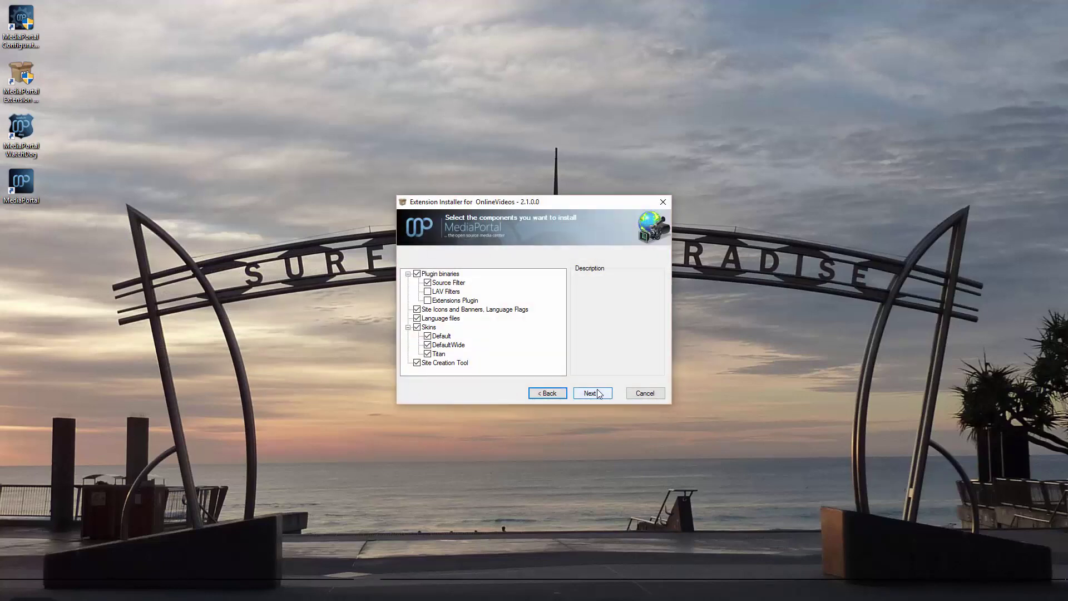
left_click(592, 393)
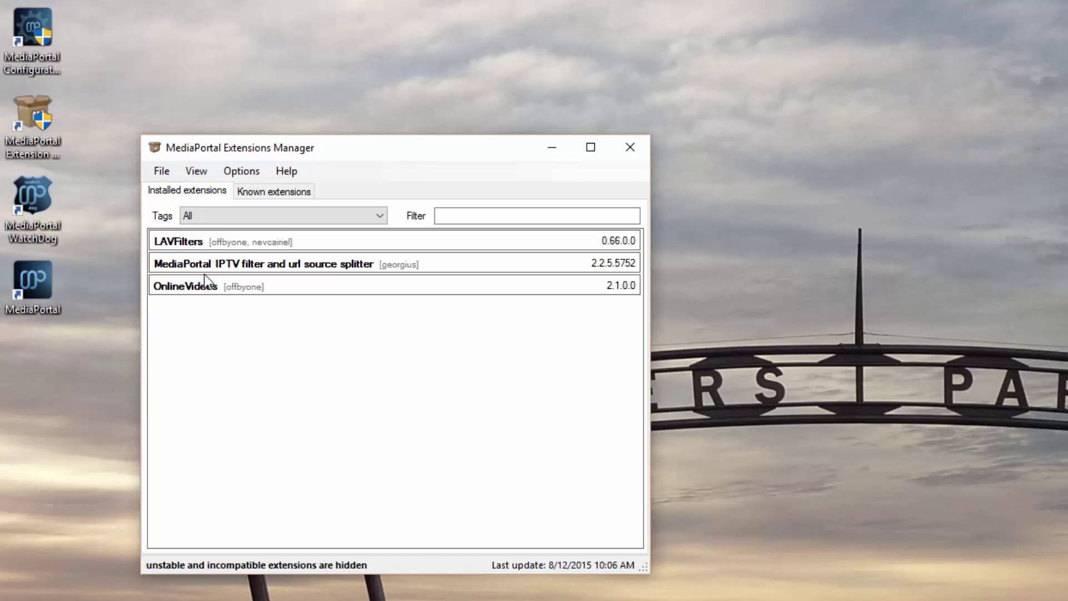
- Select the installed OnlineVideos entry and open its Configure window
left_click(302, 289)
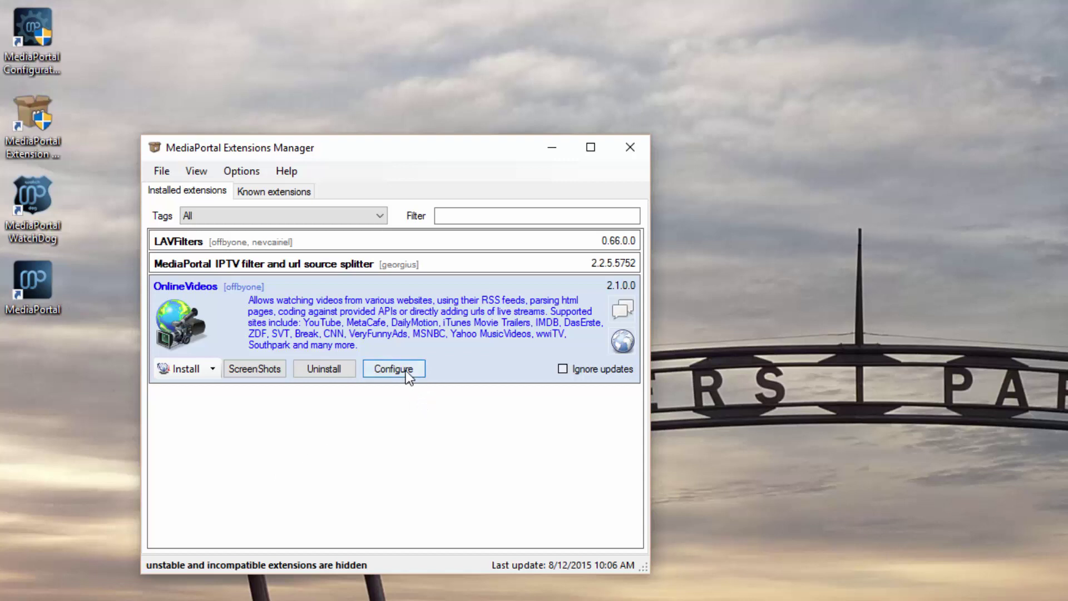
left_click(409, 373)
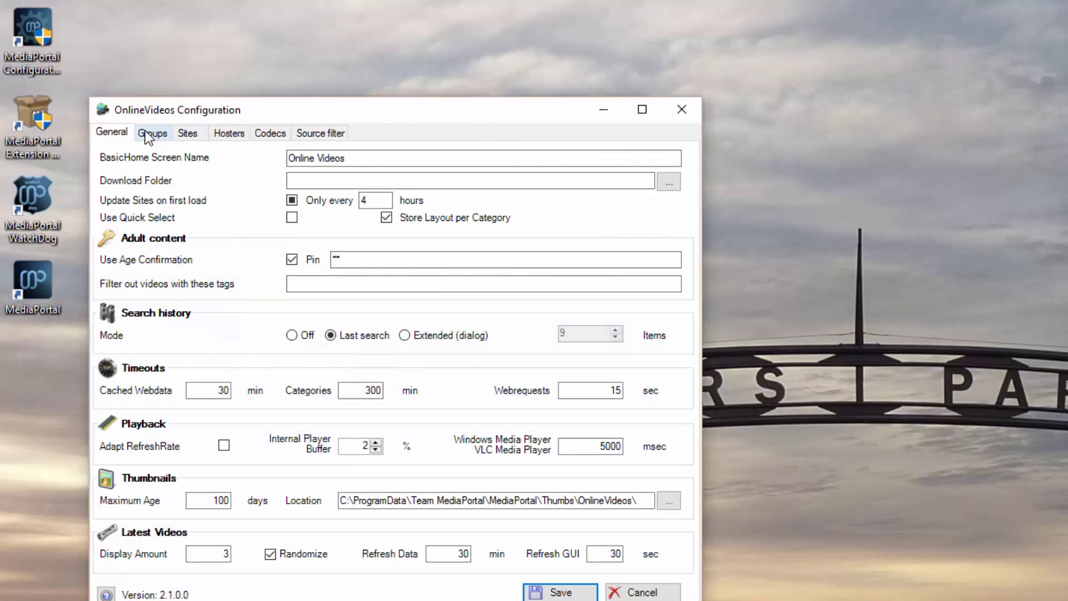
- In the Sites list sorted by language, select the Netflix site to show its settings
left_click(195, 134)
left_click(240, 176)
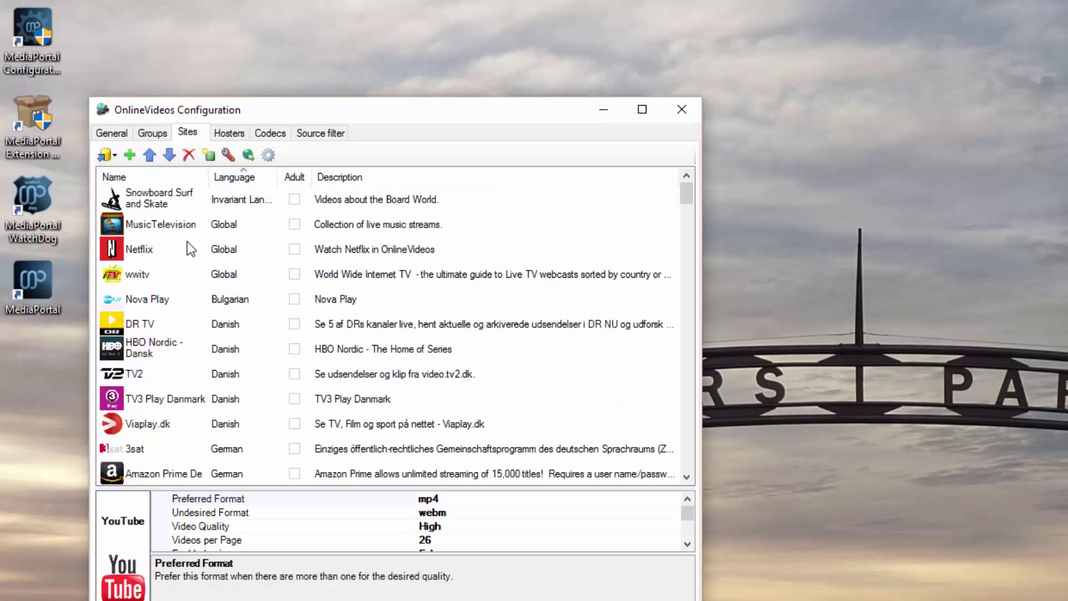
left_click(131, 252)
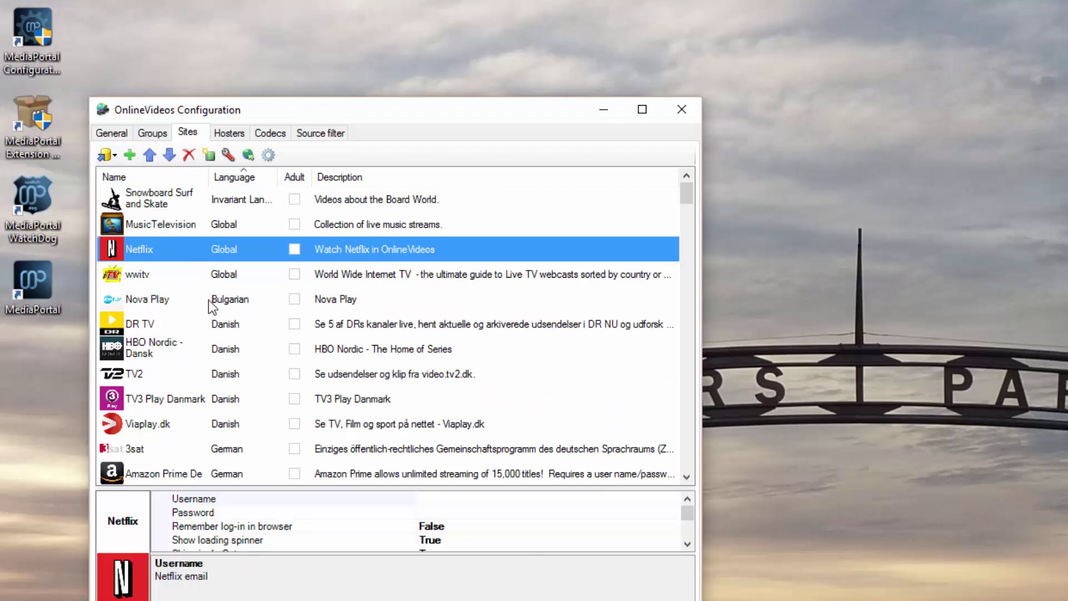
- Enter the Netflix account e-mail as Username and type the account password
left_click(398, 499)
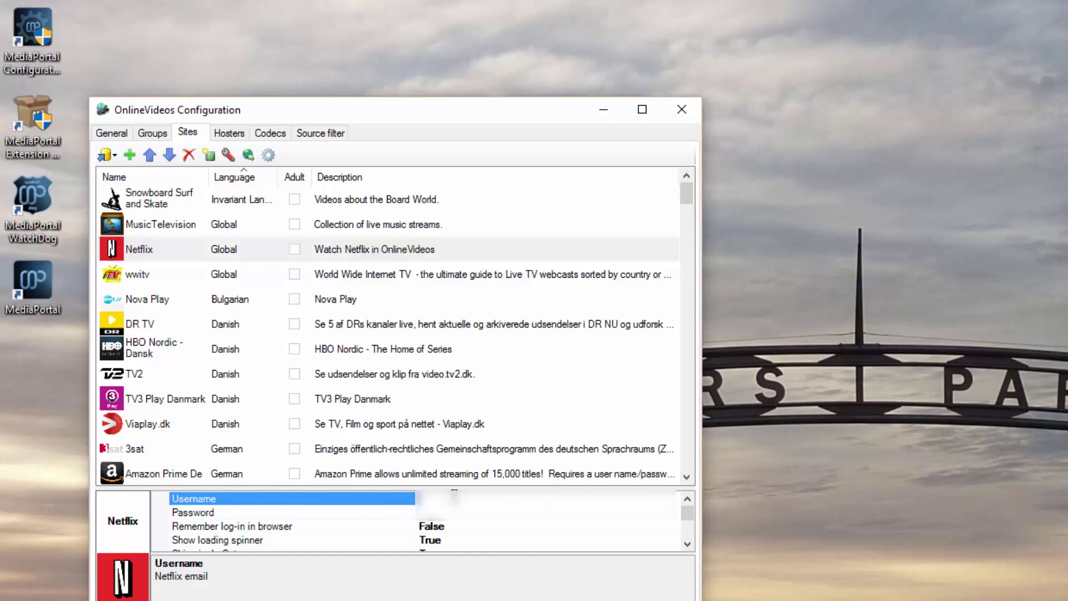
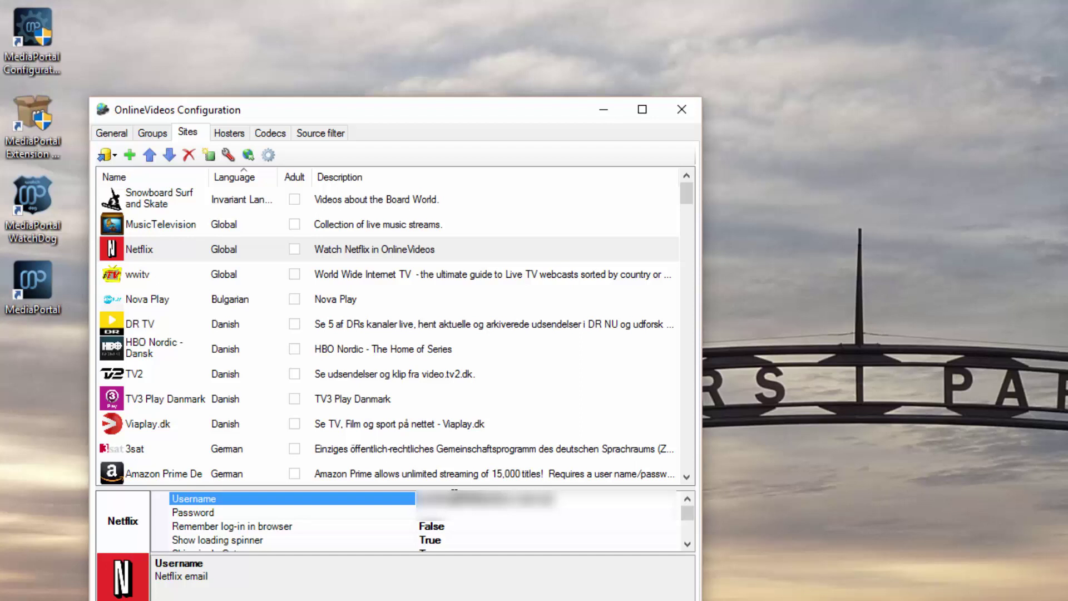
left_click(518, 513)
type("**********")
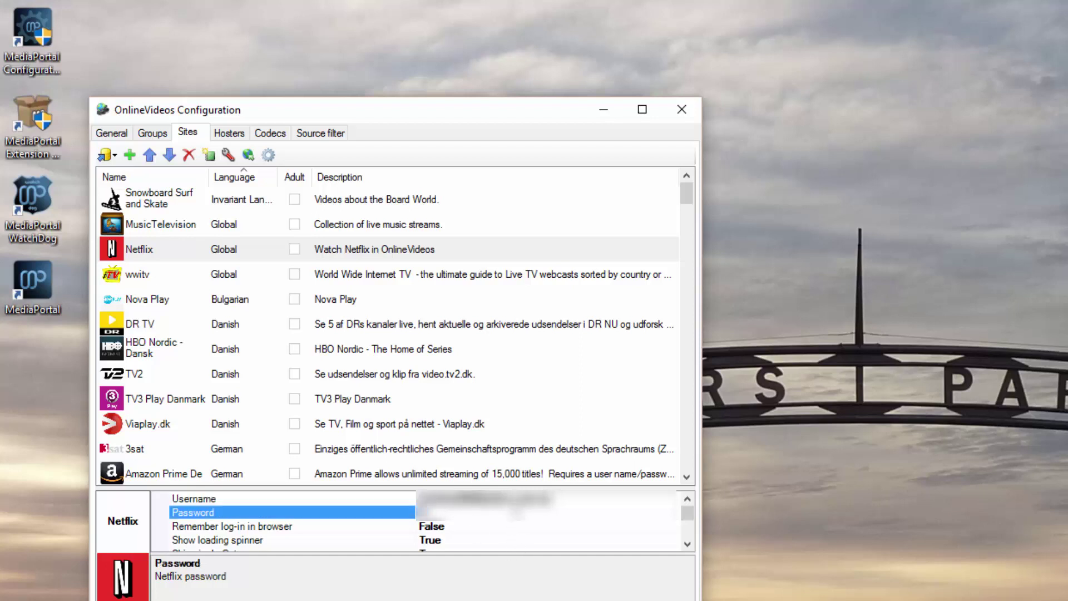
type("***")
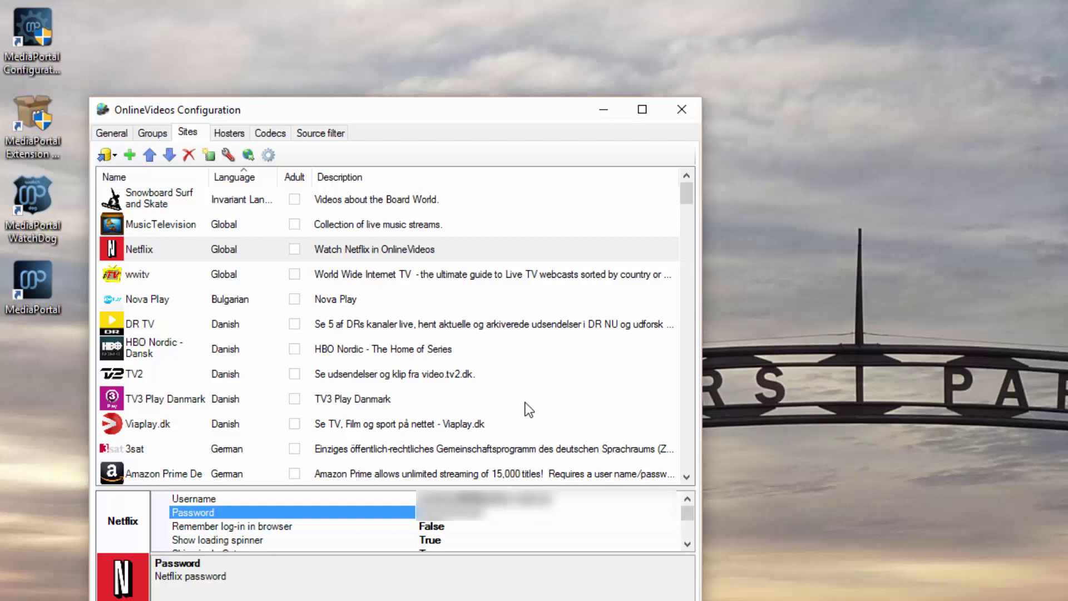
- Save the OnlineVideos settings, close Extensions Manager, and launch MediaPortal
left_click(114, 133)
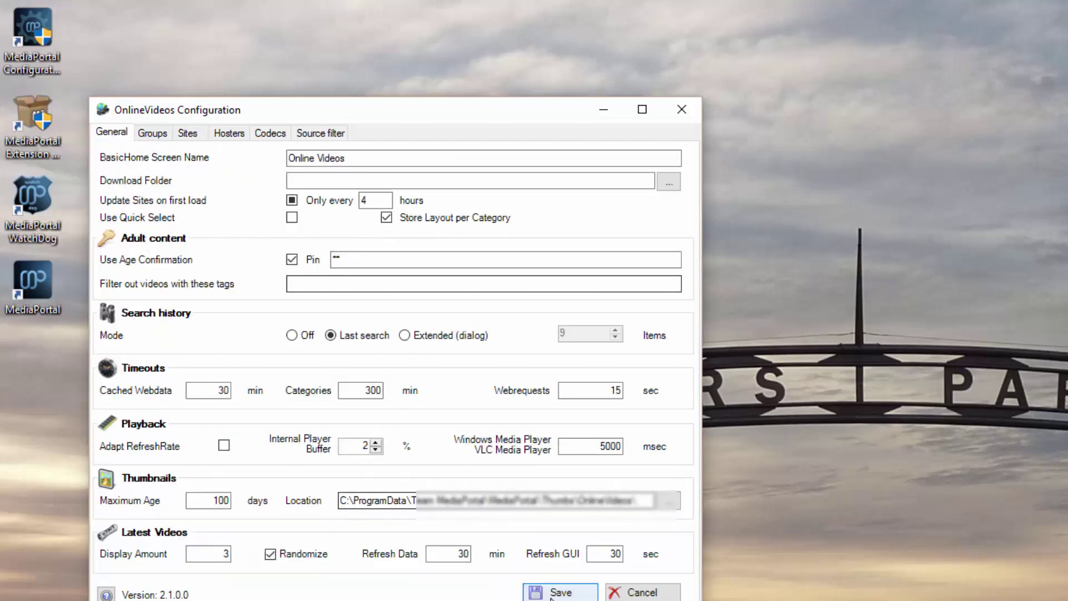
left_click(554, 595)
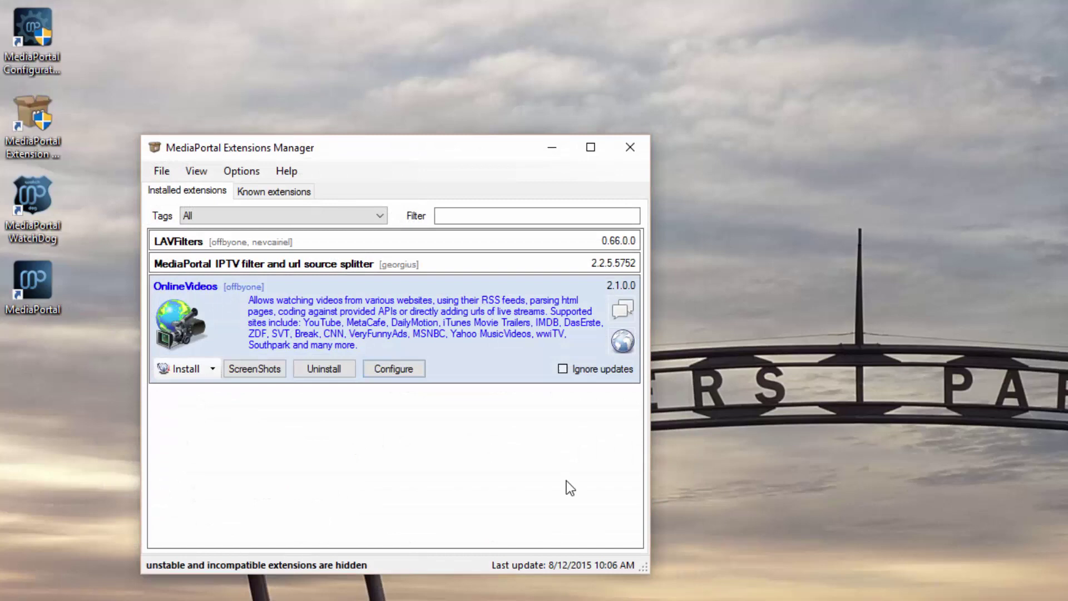
left_click(630, 147)
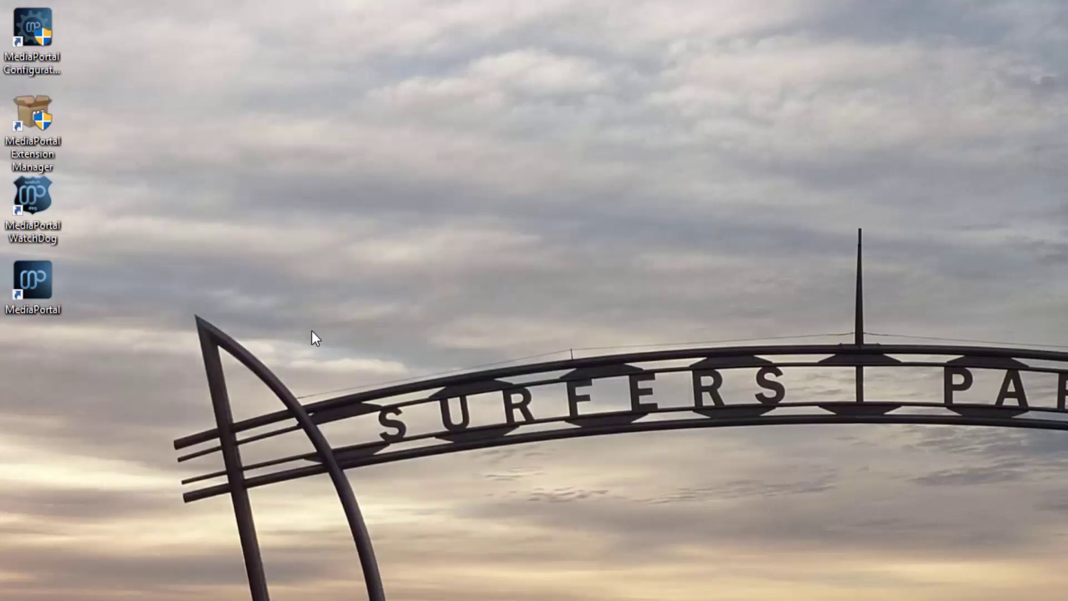
left_click(28, 278)
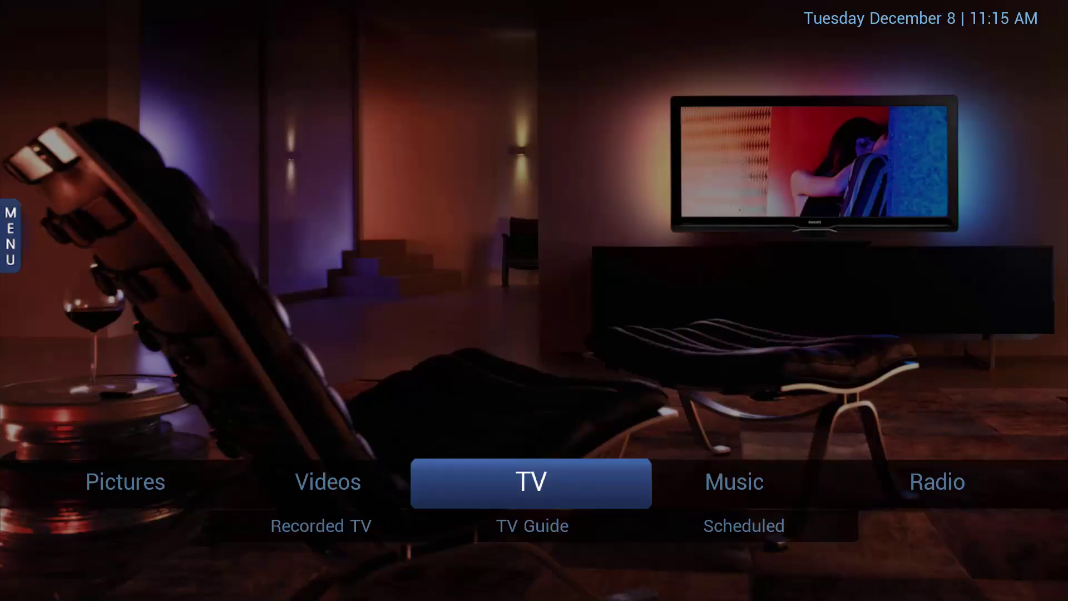
- Go to Online Videos, open Netflix, and enter the third profile
key("Left")
key("Down")
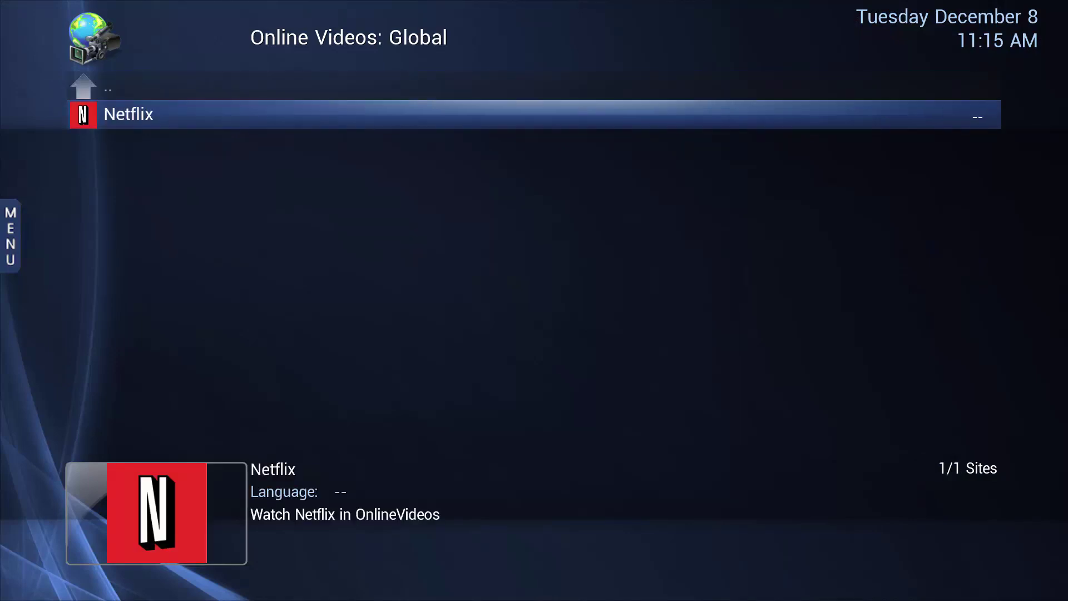
key("Return")
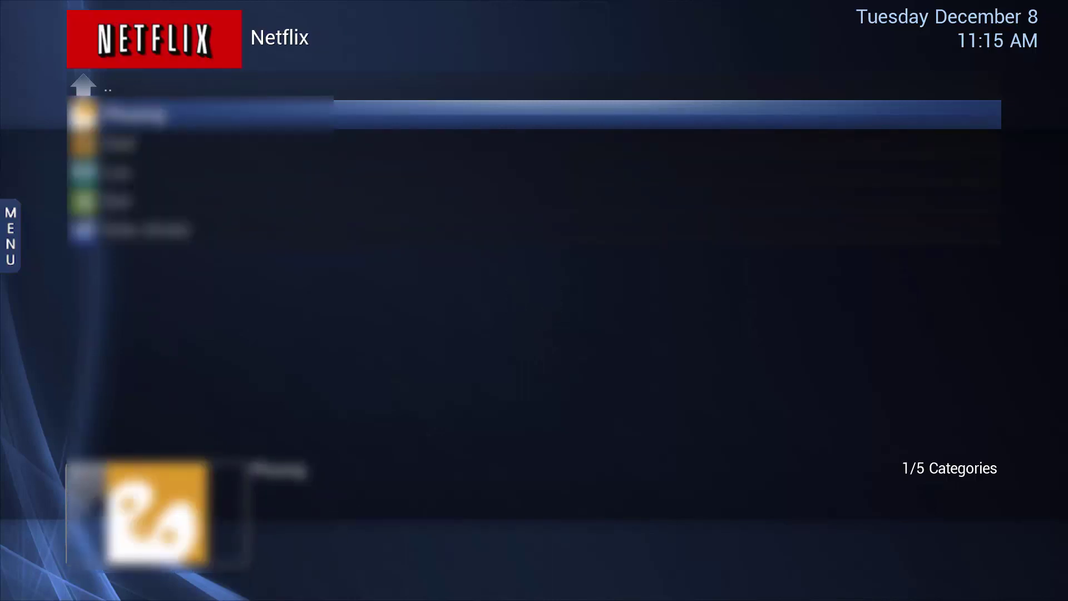
key("Down")
key("Down")
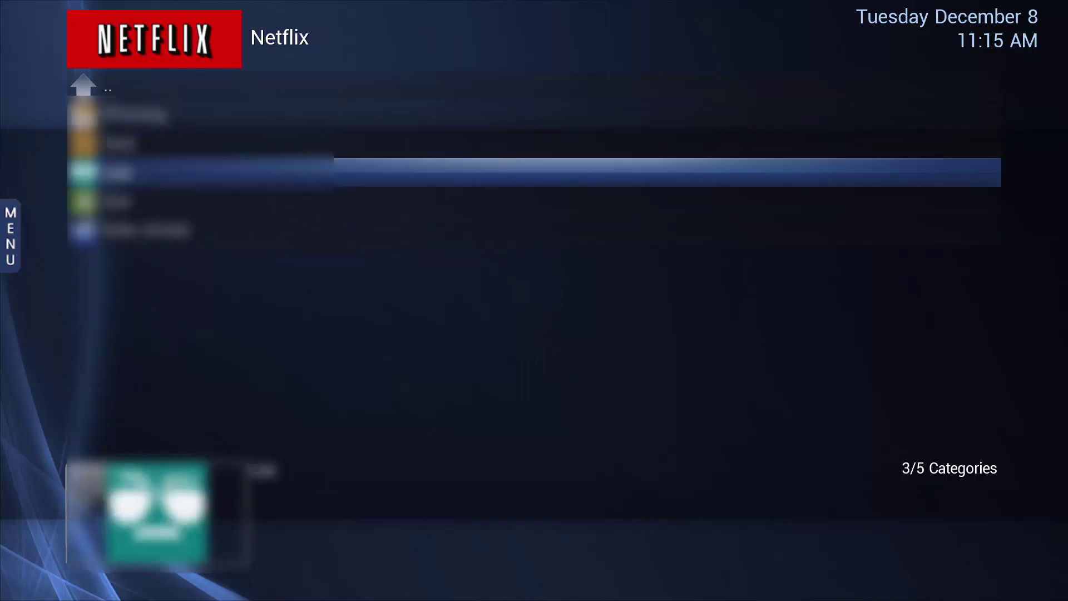
key("Return")
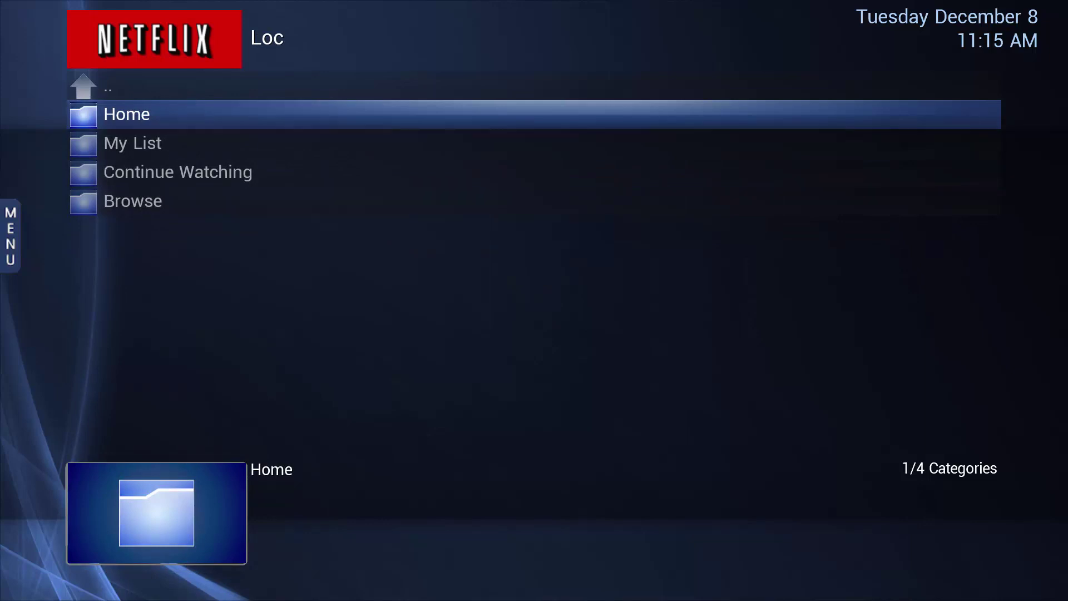
- Dismiss the Home error, open My List, and select Falling Skies
key("Return")
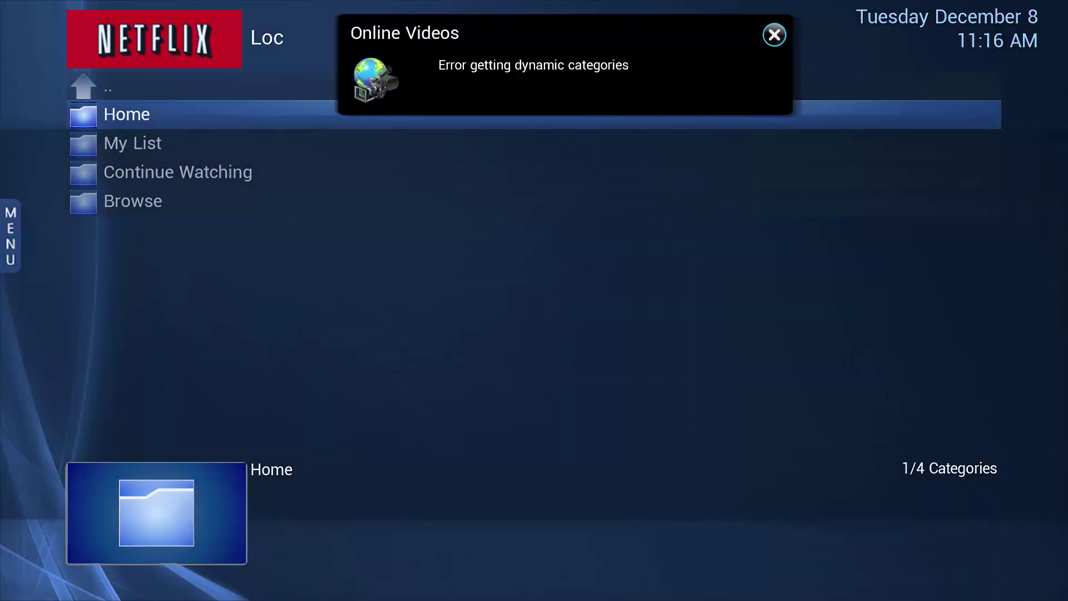
key("Down")
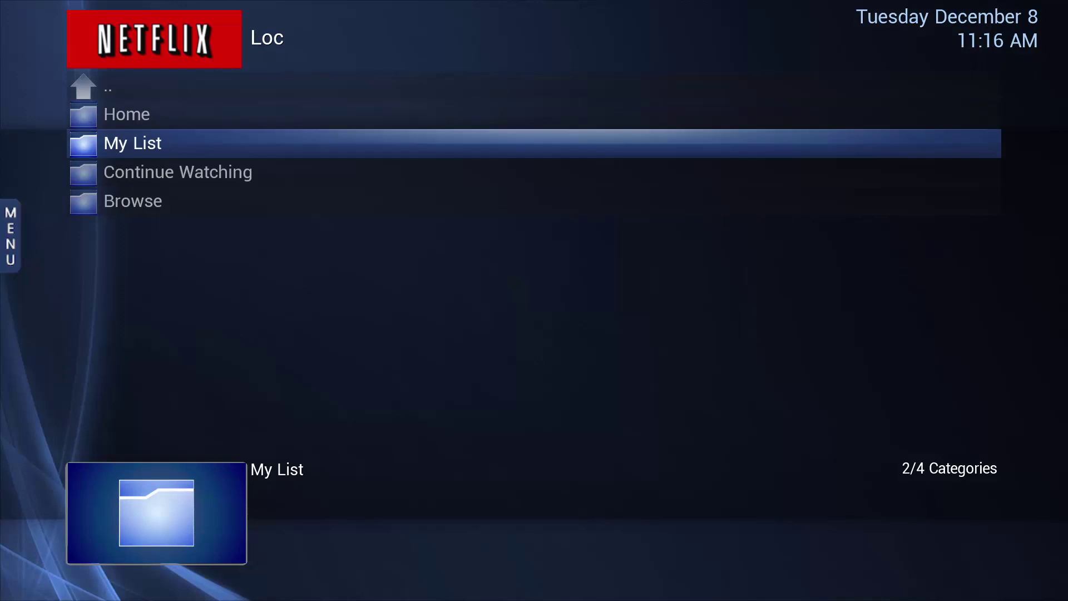
key("Return")
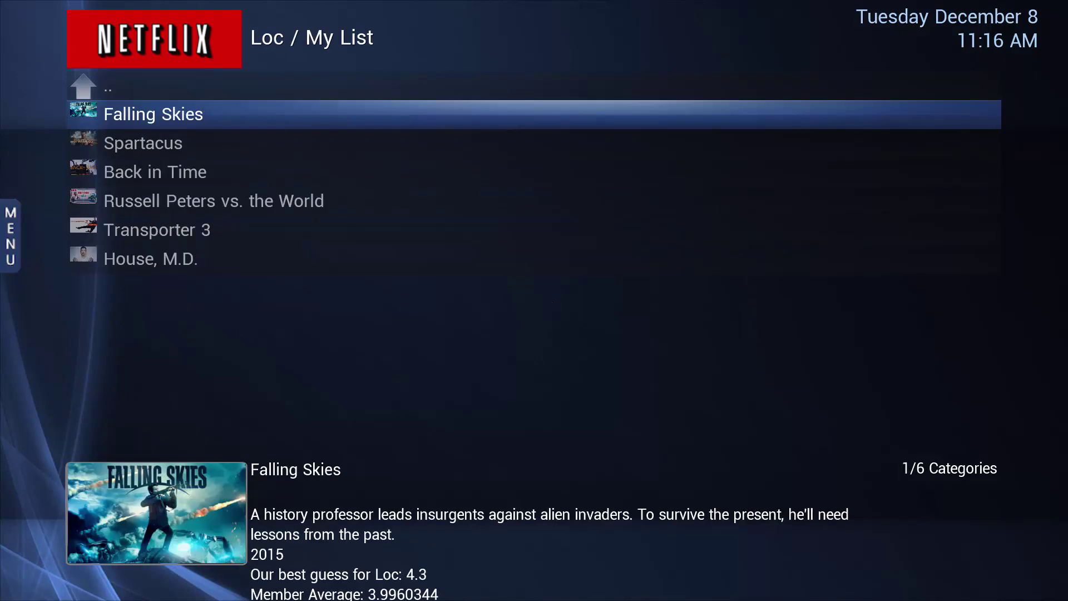
key("Down")
key("Down")
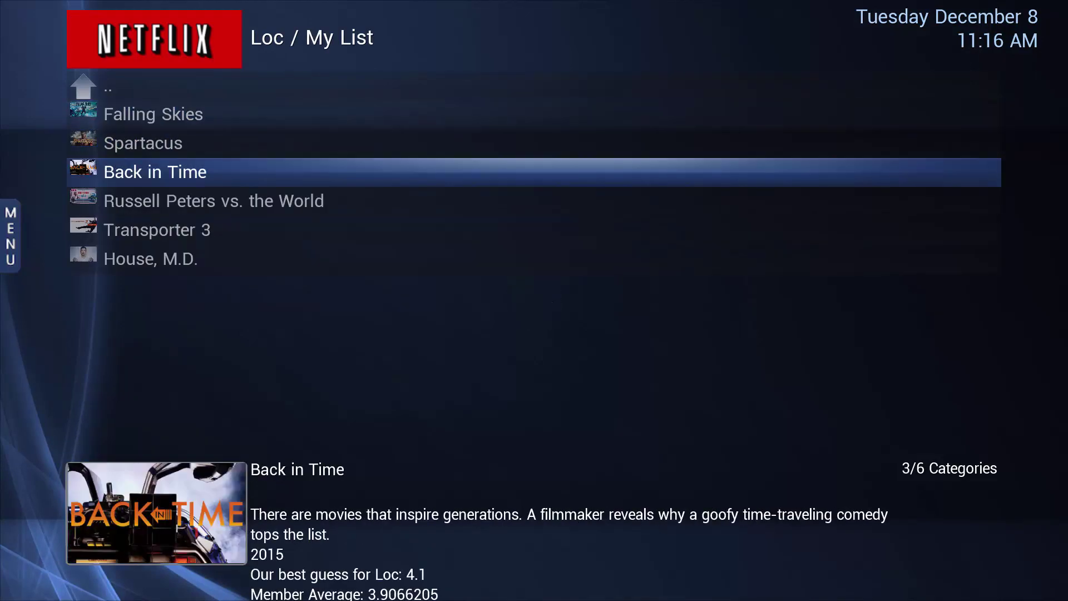
key("Down")
key("Up")
key("Up")
key("Up")
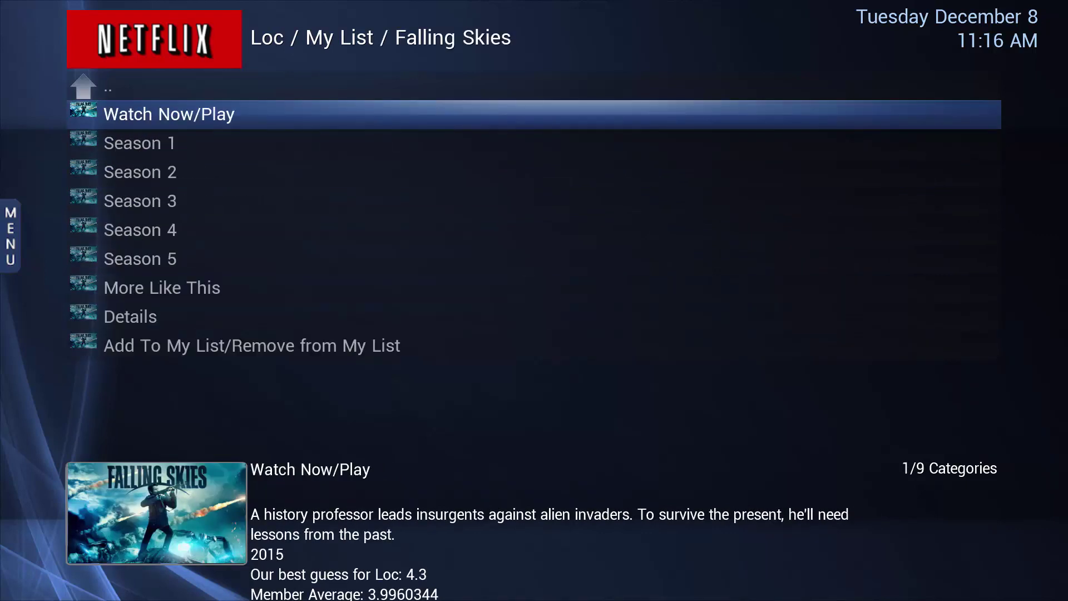
- Open Watch Now/Play for Falling Skies to list episode 1x01 Live and Learn
key("Return")
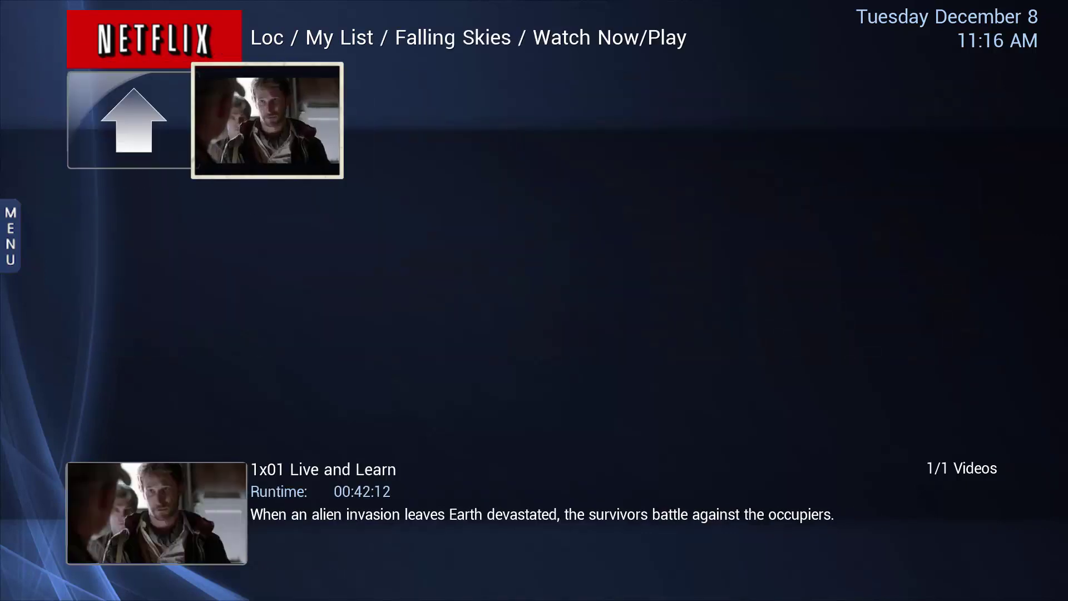